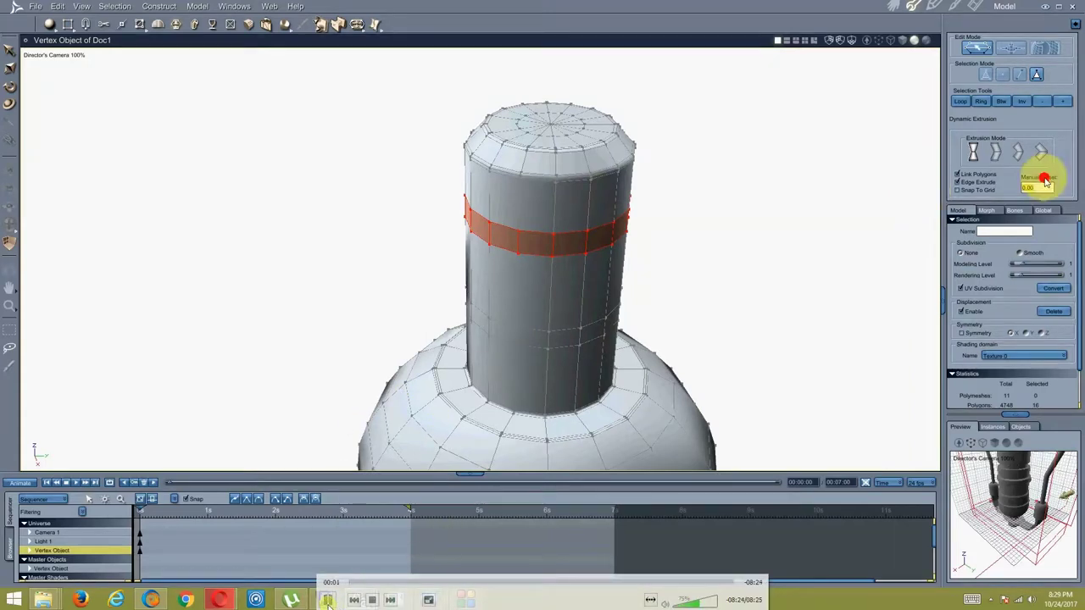
- Start the Vertex Modeler lamp build, extruding polygon rings into the bulb, ribbed base, frame and finial
{"action": "left_click", "coordinate": [981, 201]}
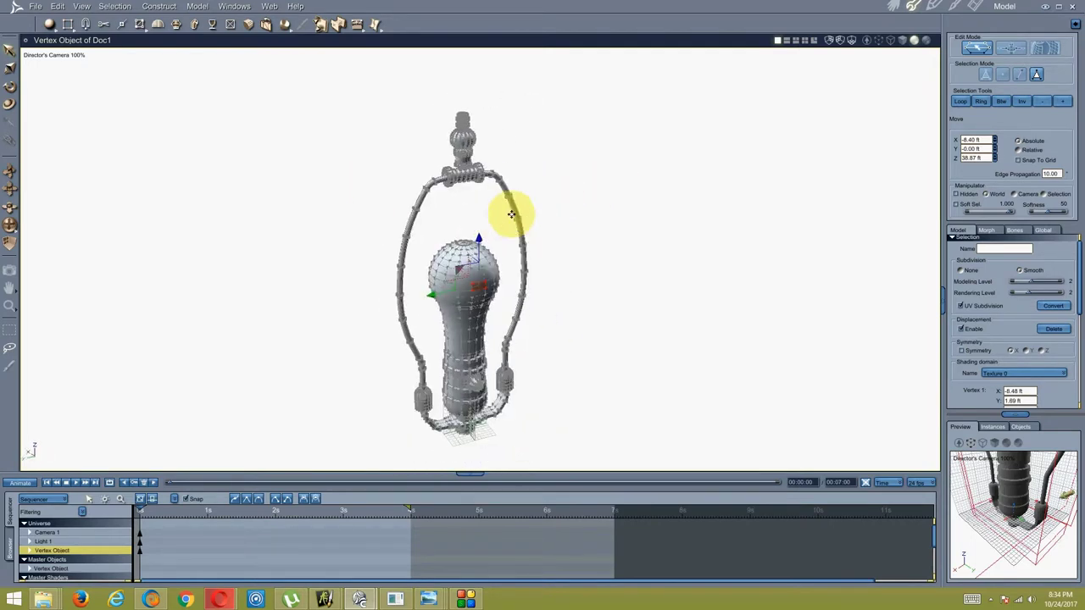
{"action": "middle_click_drag", "start_coordinate": [468, 223], "coordinate": [457, 209]}
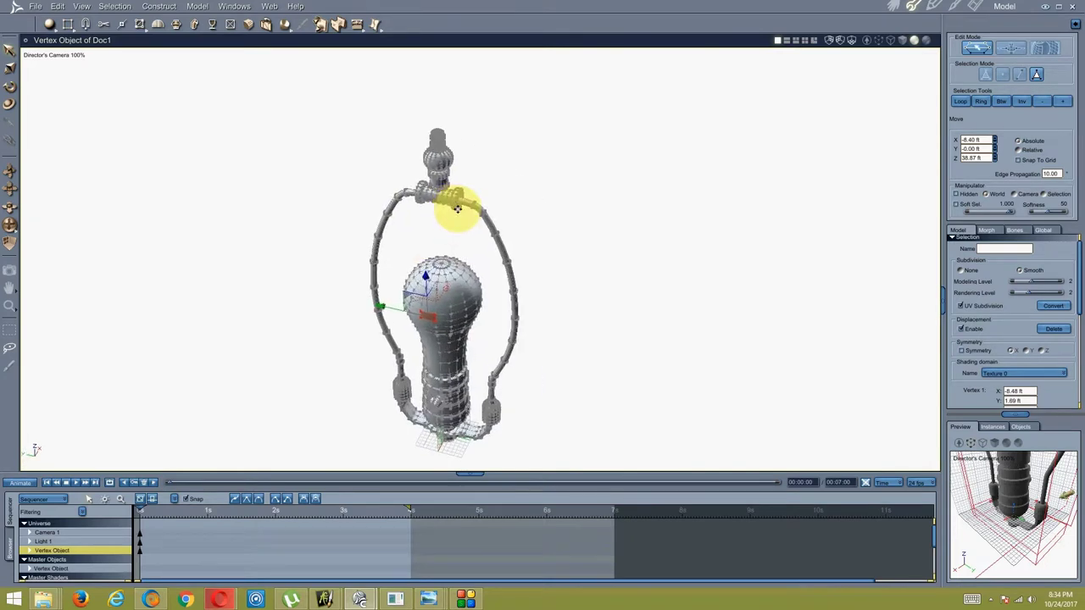
{"action": "mouse_move", "coordinate": [387, 231]}
{"action": "middle_mouse_down"}
{"action": "mouse_move", "coordinate": [600, 215]}
{"action": "mouse_move", "coordinate": [391, 220]}
{"action": "mouse_move", "coordinate": [460, 189]}
{"action": "mouse_move", "coordinate": [514, 194]}
{"action": "middle_mouse_up"}
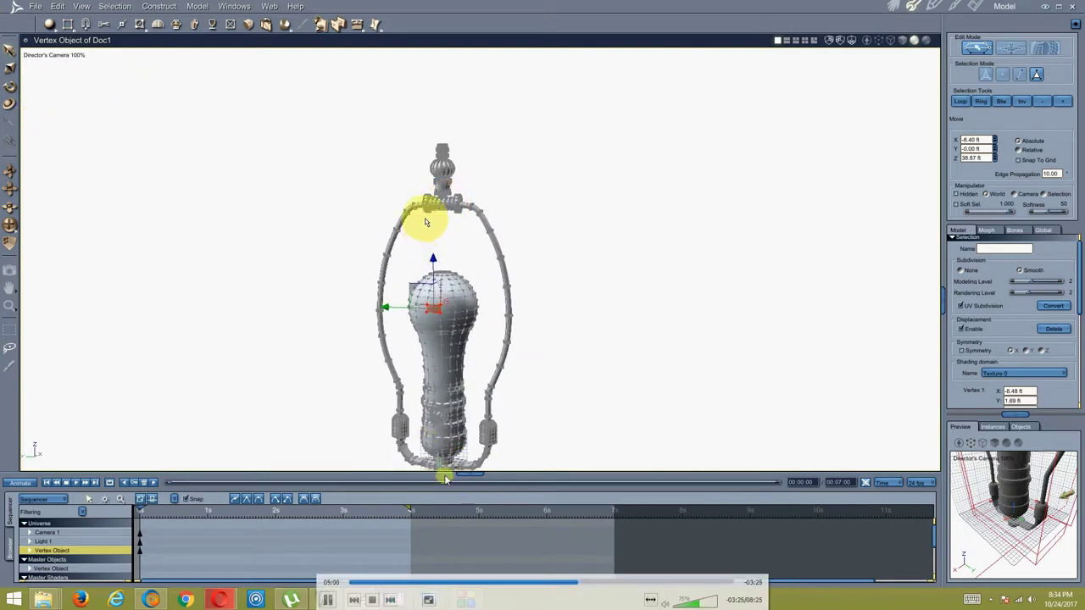
{"action": "left_click", "coordinate": [588, 585]}
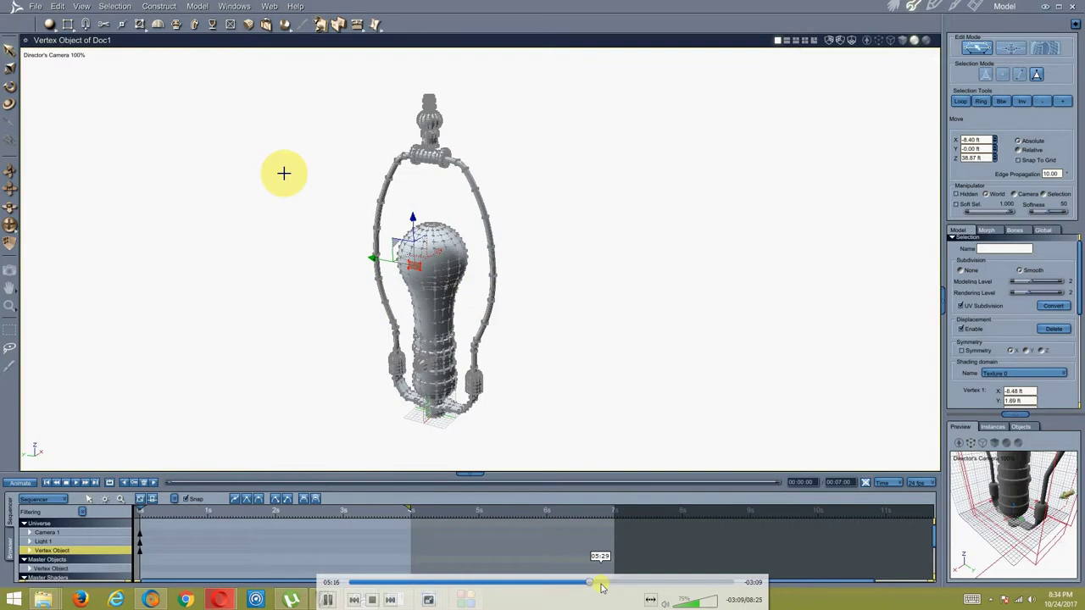
{"action": "left_click", "coordinate": [601, 585]}
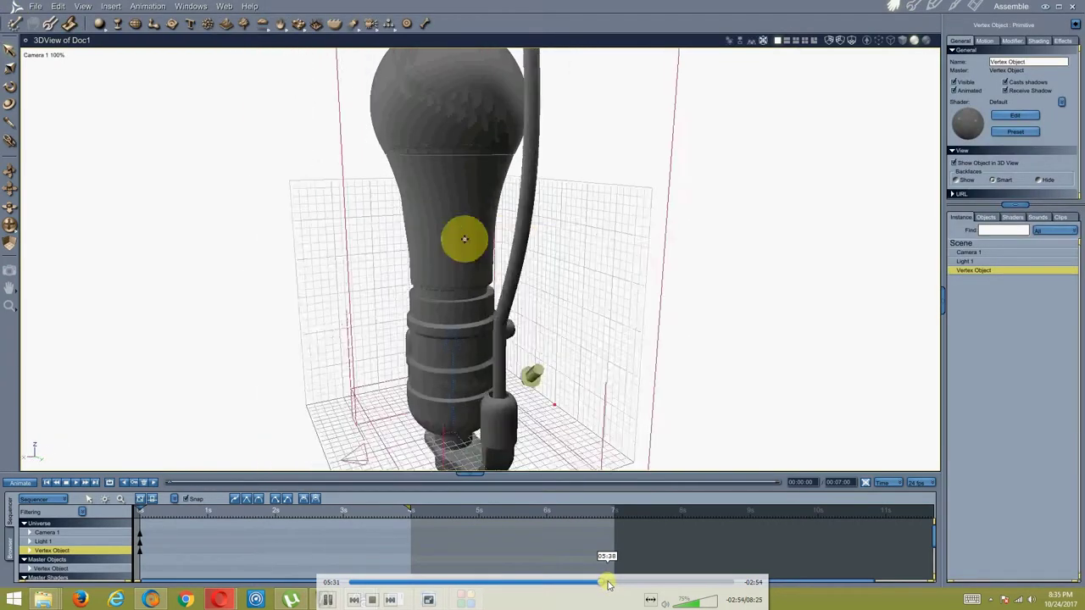
{"action": "left_click", "coordinate": [589, 583]}
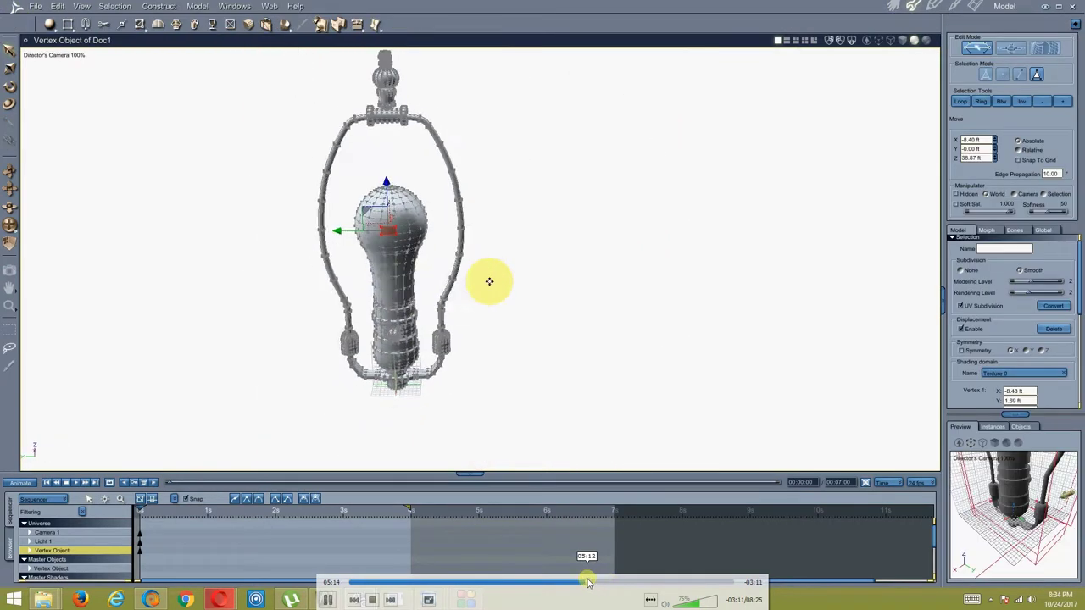
- Select all 5180 polygons of the lamp and bulb mesh, then open the View menu
{"action": "left_click", "coordinate": [598, 584]}
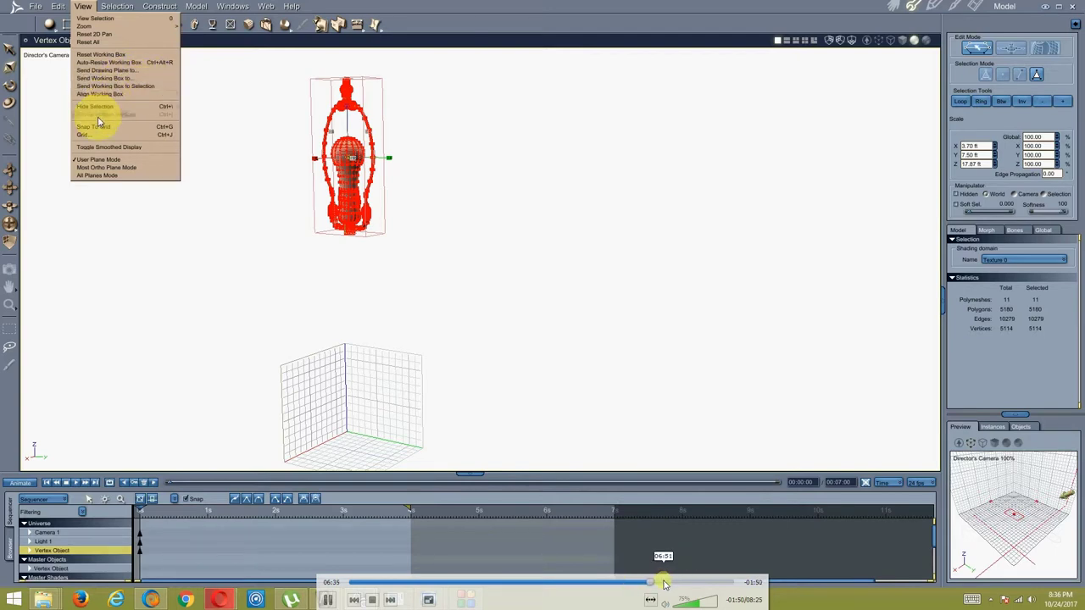
- Seek back in the tutorial video to replay the lamp mesh moving along Z to the grid
{"action": "left_click", "coordinate": [664, 584]}
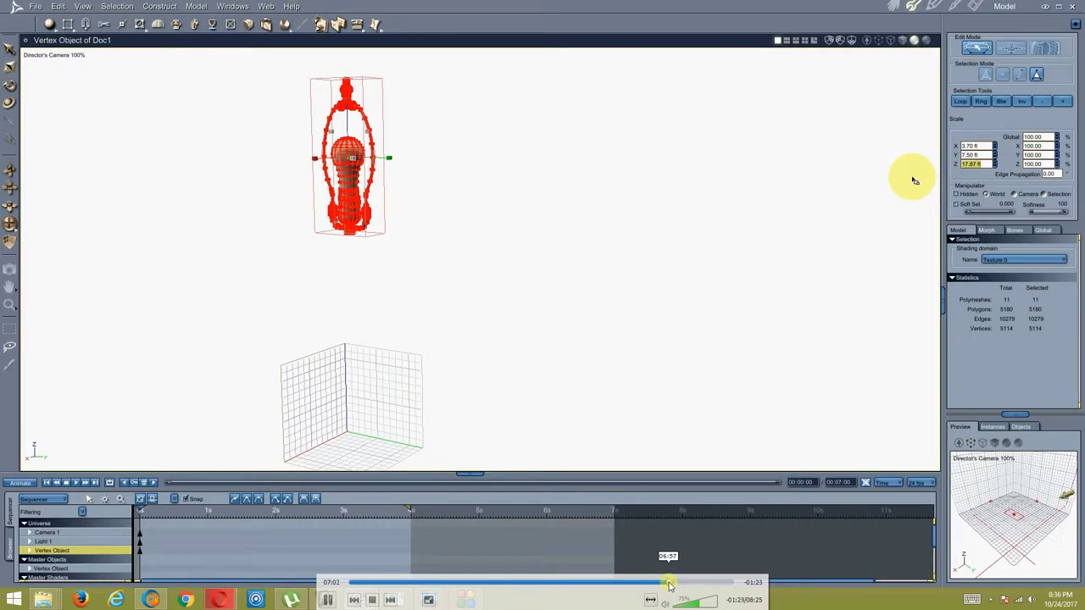
{"action": "left_click", "coordinate": [670, 584]}
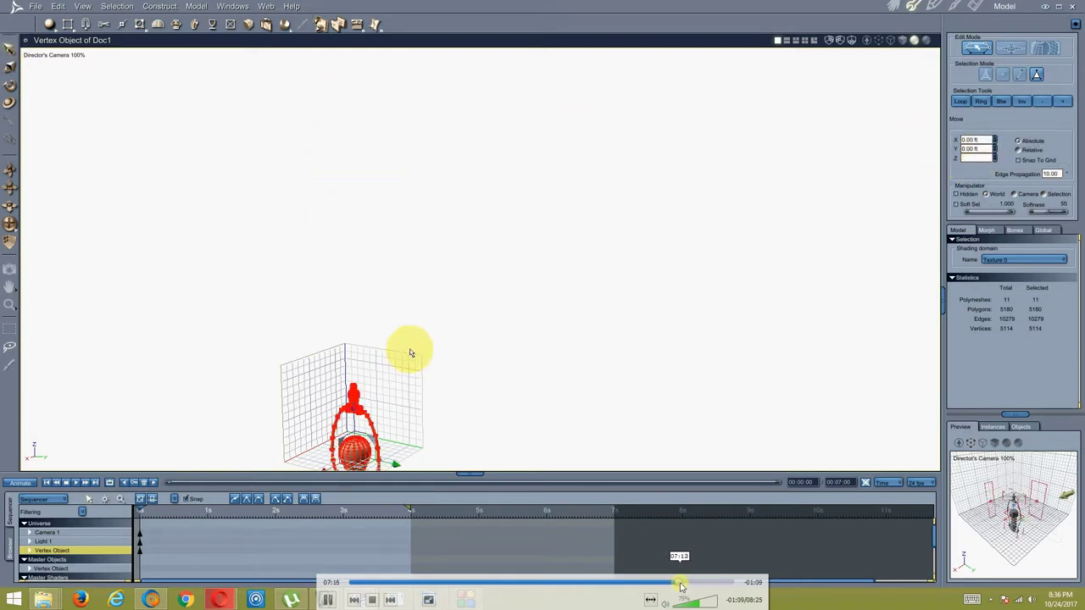
{"action": "left_click", "coordinate": [678, 585]}
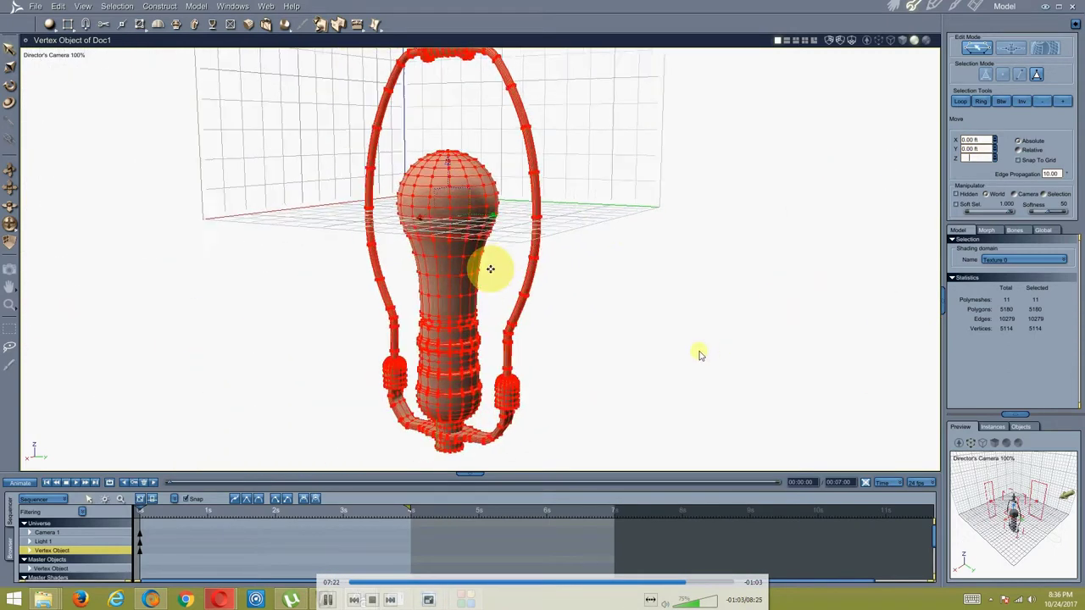
- Skip ahead in the video to the finished grey lamp standing on the ground grid
{"action": "left_click", "coordinate": [689, 582]}
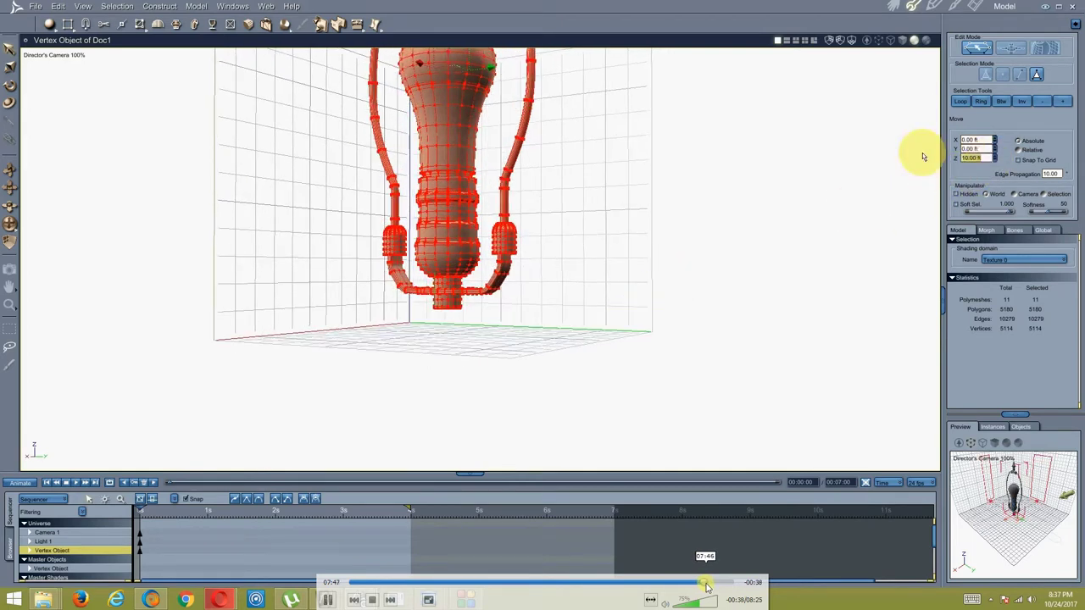
{"action": "left_click", "coordinate": [713, 585]}
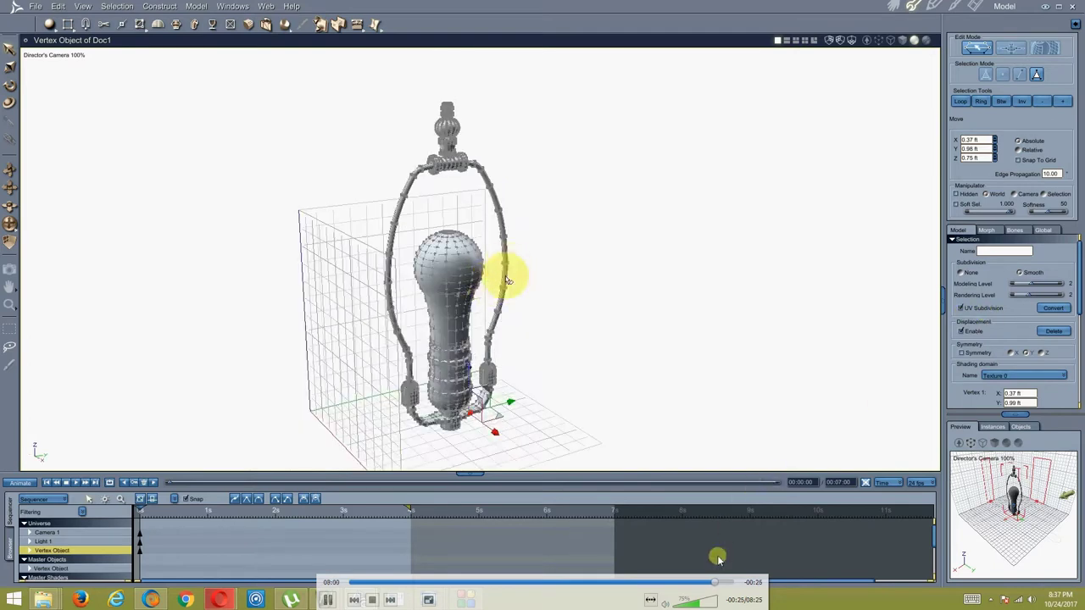
- Seek ahead, then back a few seconds, to the Part 4 close-up of the cylindrical neck
{"action": "left_click", "coordinate": [721, 582]}
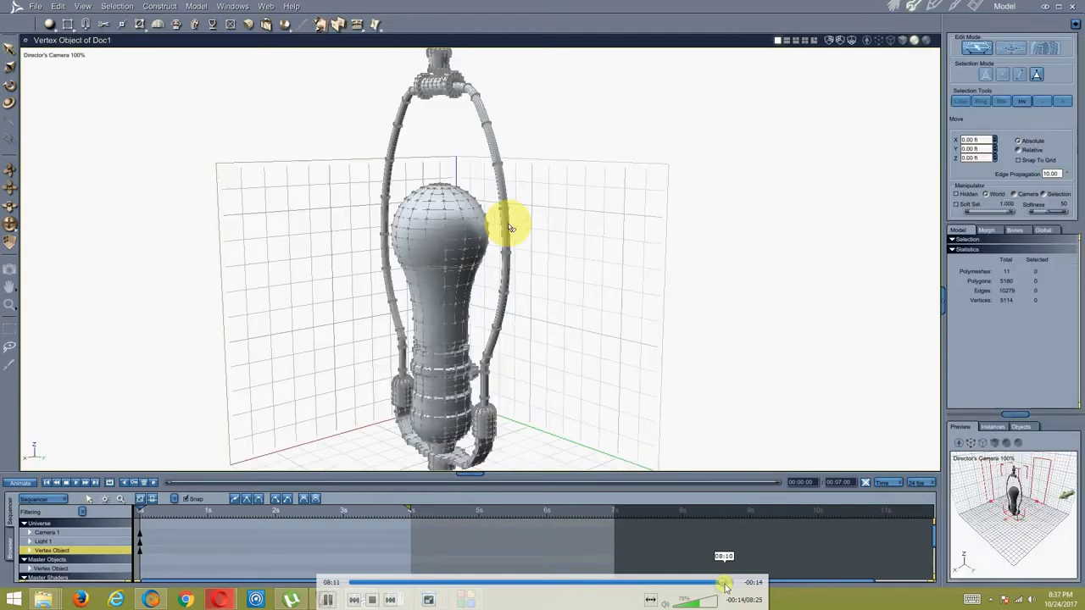
{"action": "left_click", "coordinate": [725, 583]}
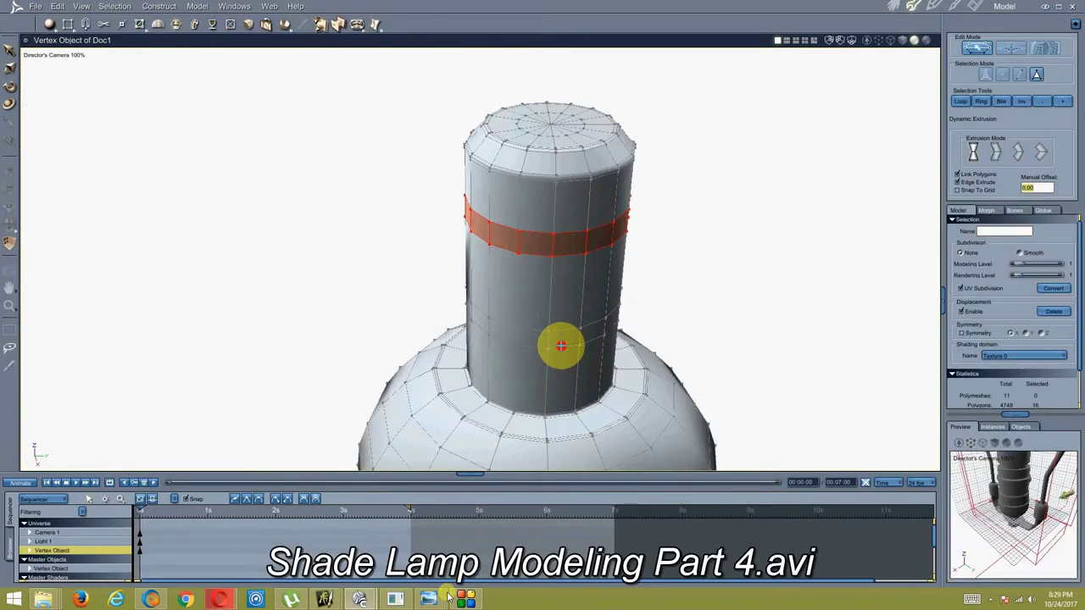
- Pause the video on the neck close-up, leave fullscreen and bring up the recorder controls
{"action": "left_click", "coordinate": [327, 600]}
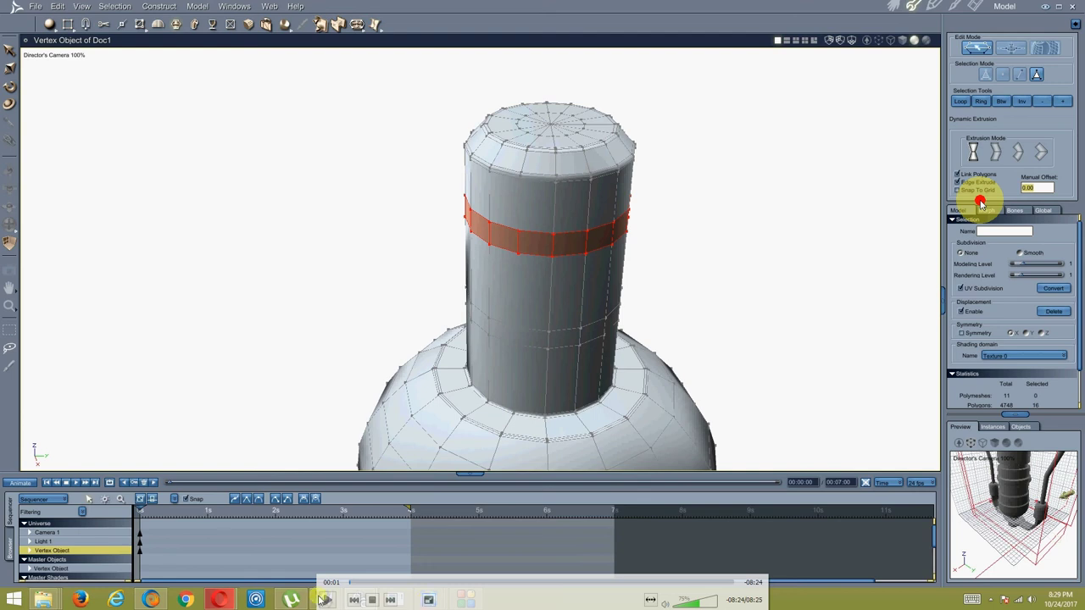
{"action": "left_click", "coordinate": [428, 600]}
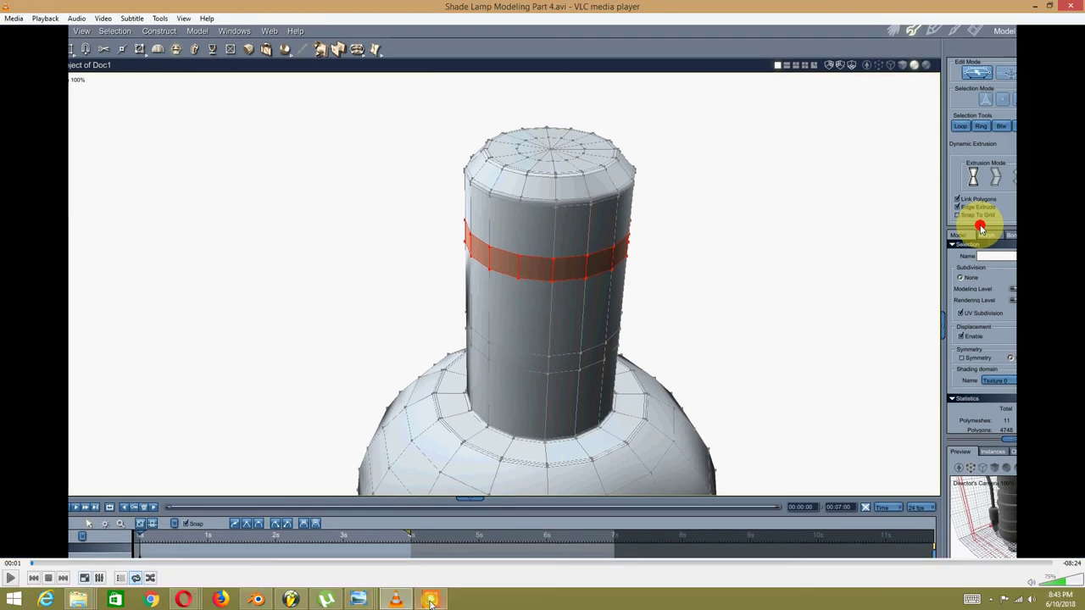
{"action": "left_click", "coordinate": [430, 599]}
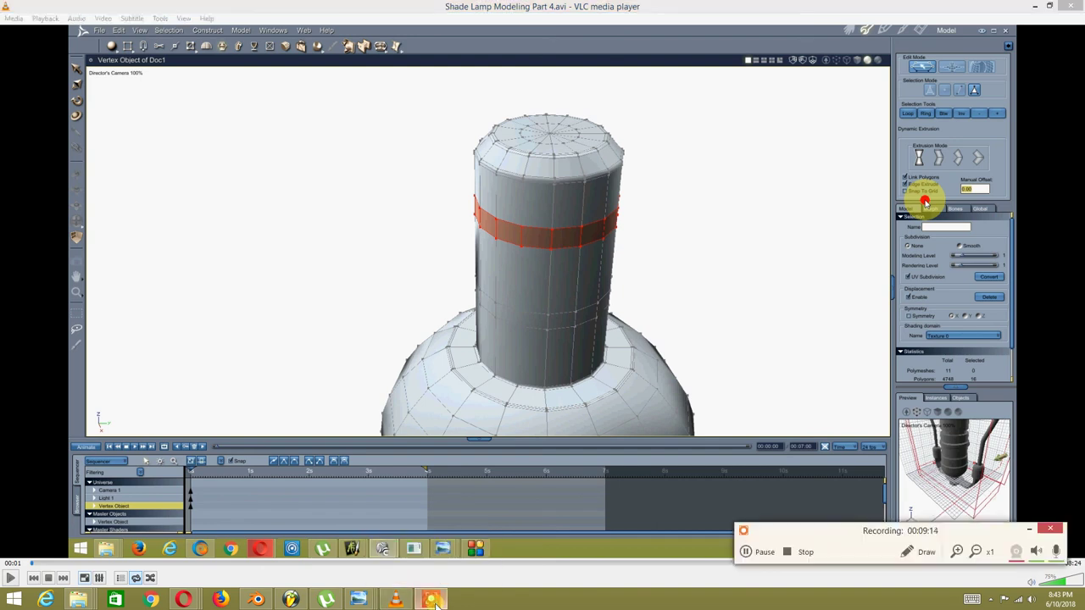